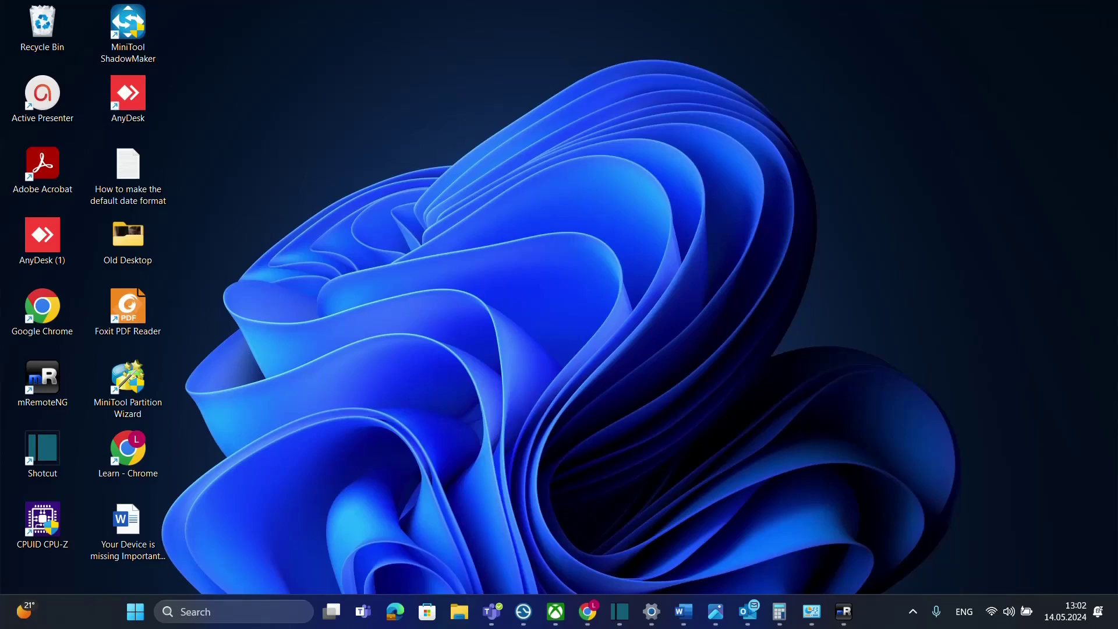
Step: Search Windows for 'control Panel' and open the Control Panel best match
click(261, 614)
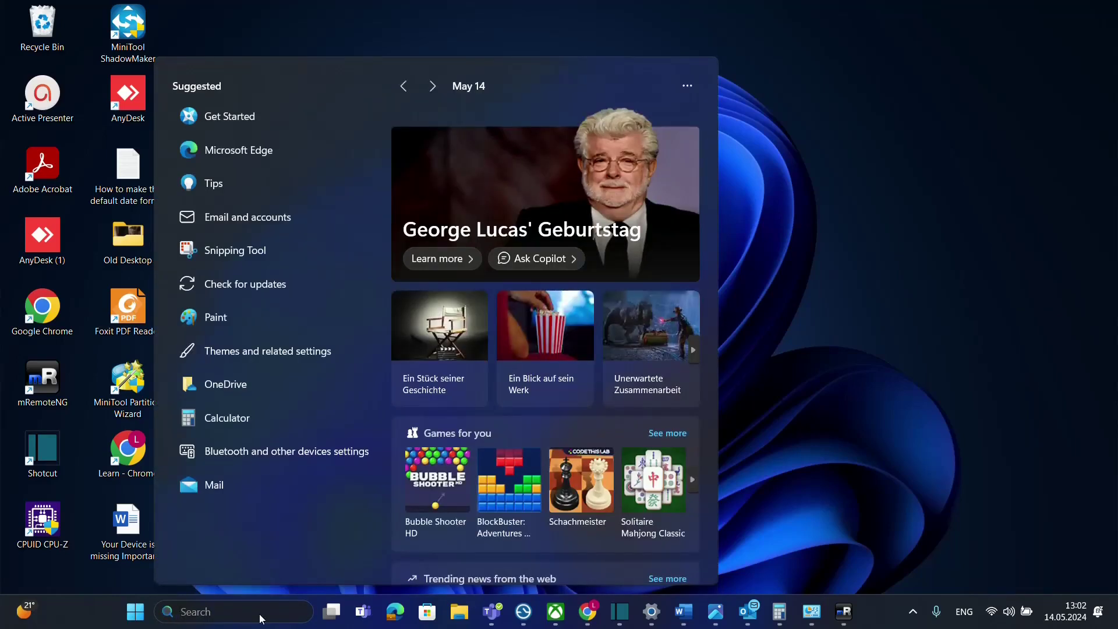
text(control Panel)
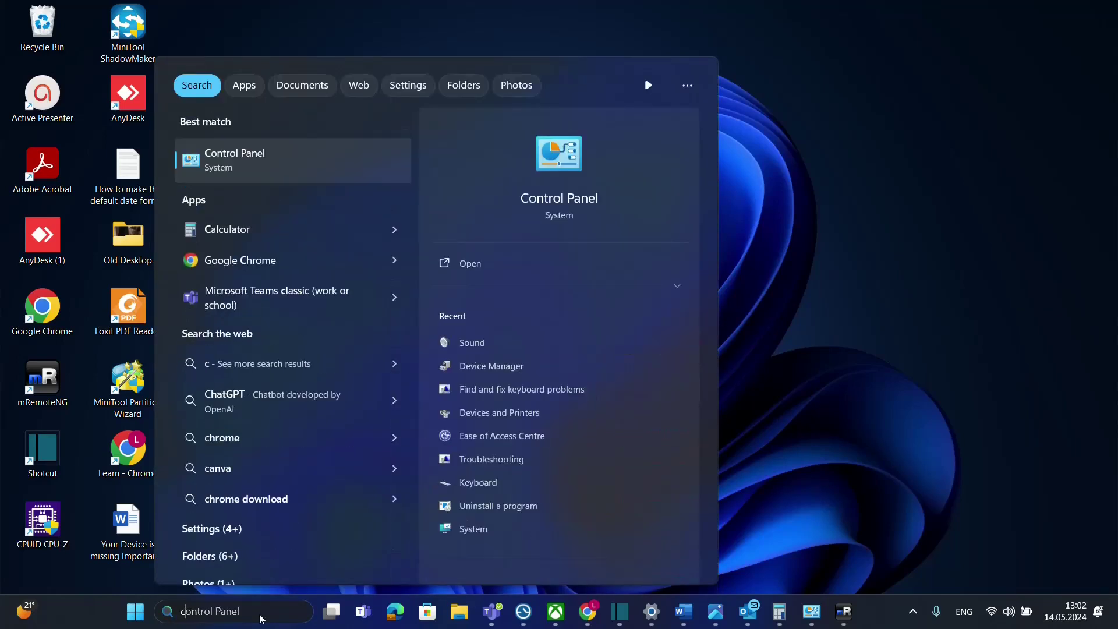
text(ontrol Panel)
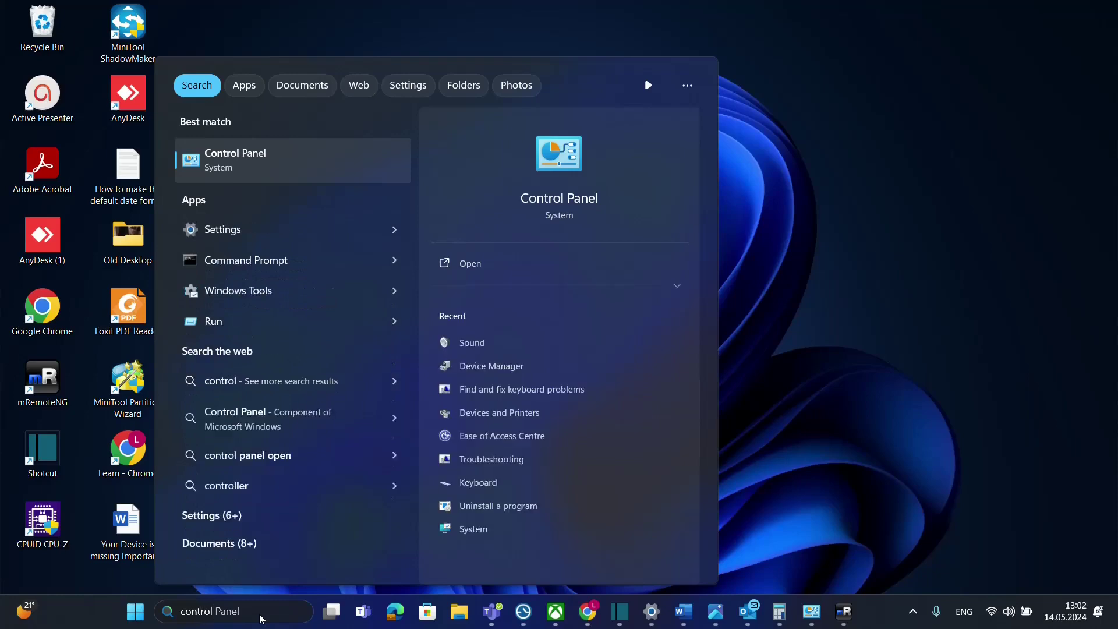
click(256, 163)
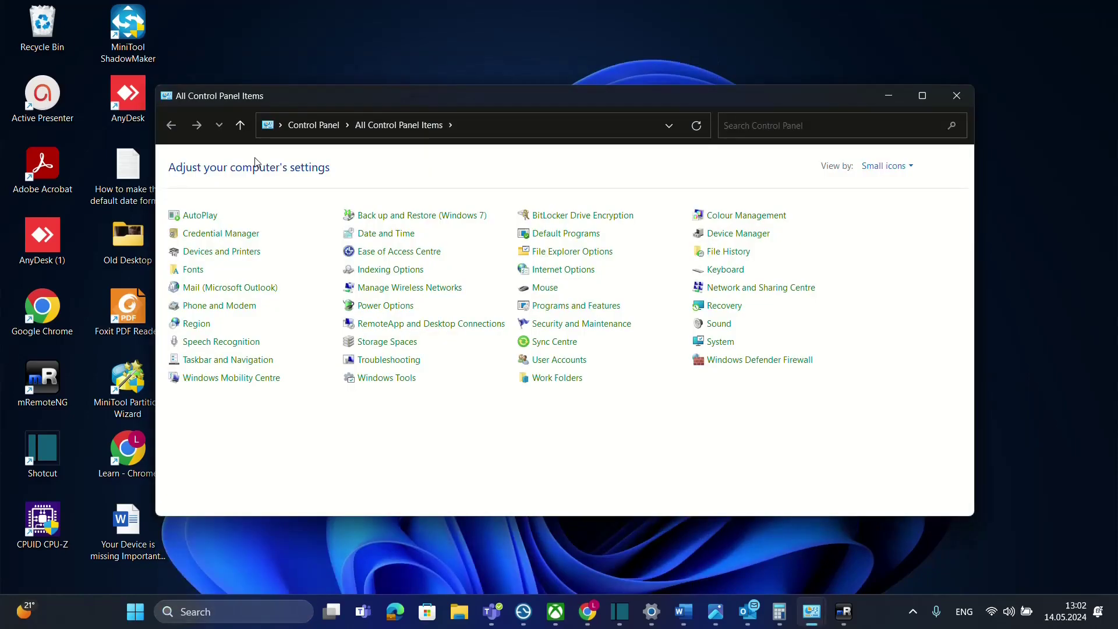
Step: View Control Panel items as small icons, open Sound, and select the Speaker playback device
click(883, 168)
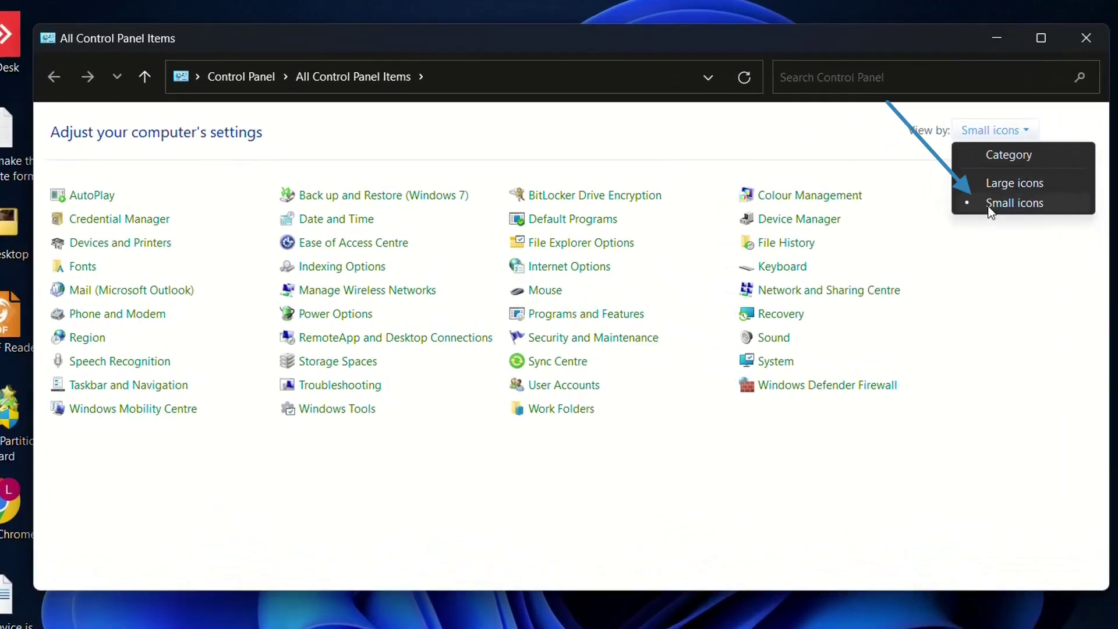
click(1020, 205)
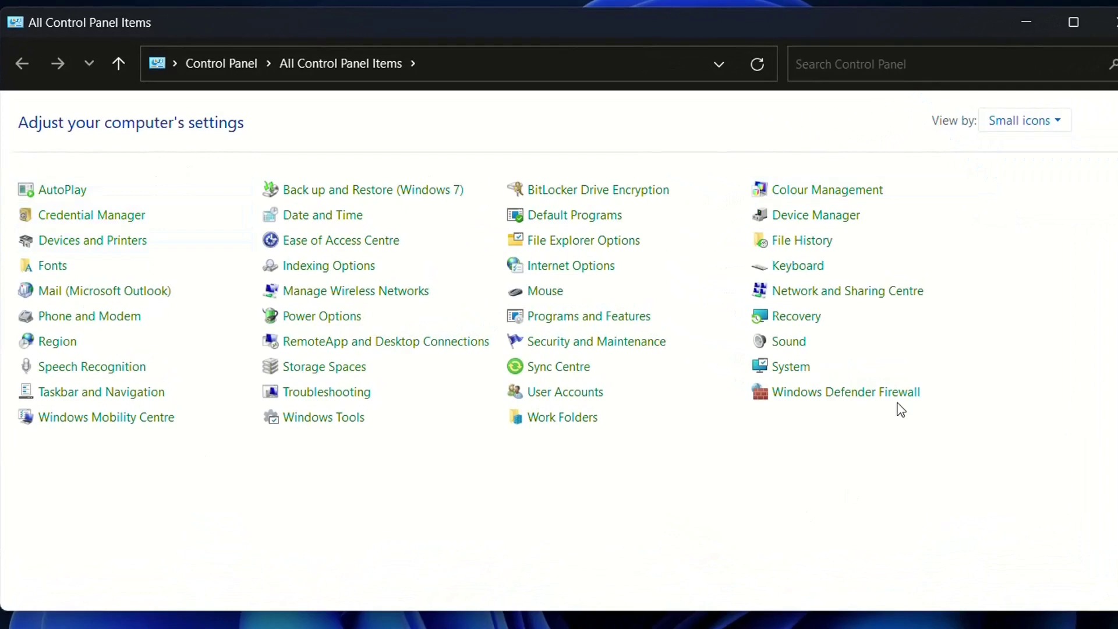
click(778, 347)
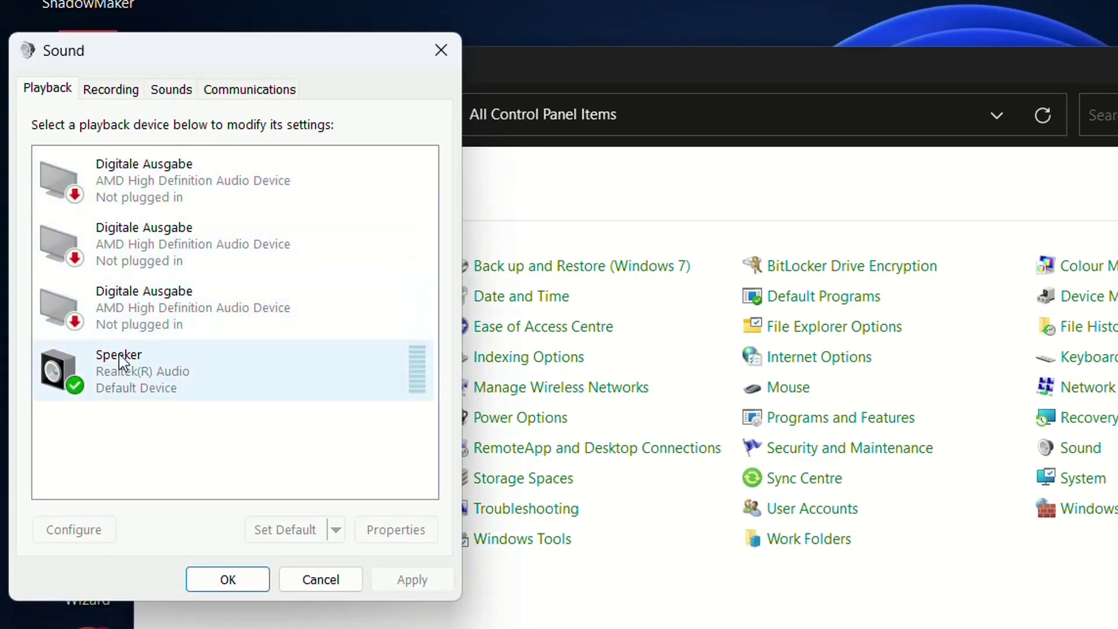
click(122, 370)
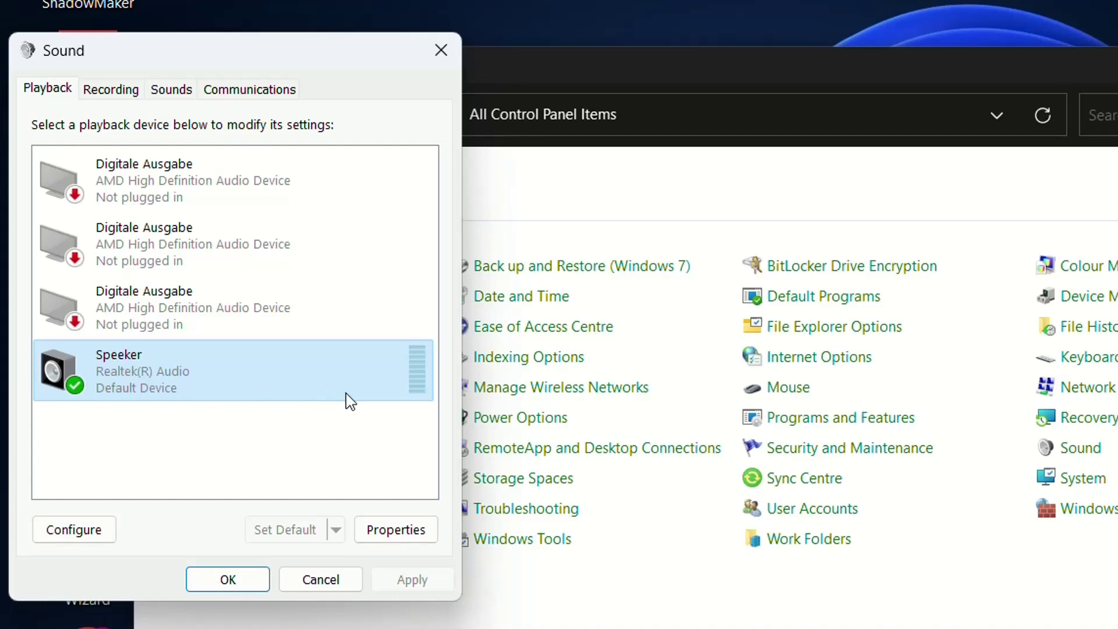
Step: Open the Speaker's properties, check its Levels tab, then view the Enhancements tab
click(398, 530)
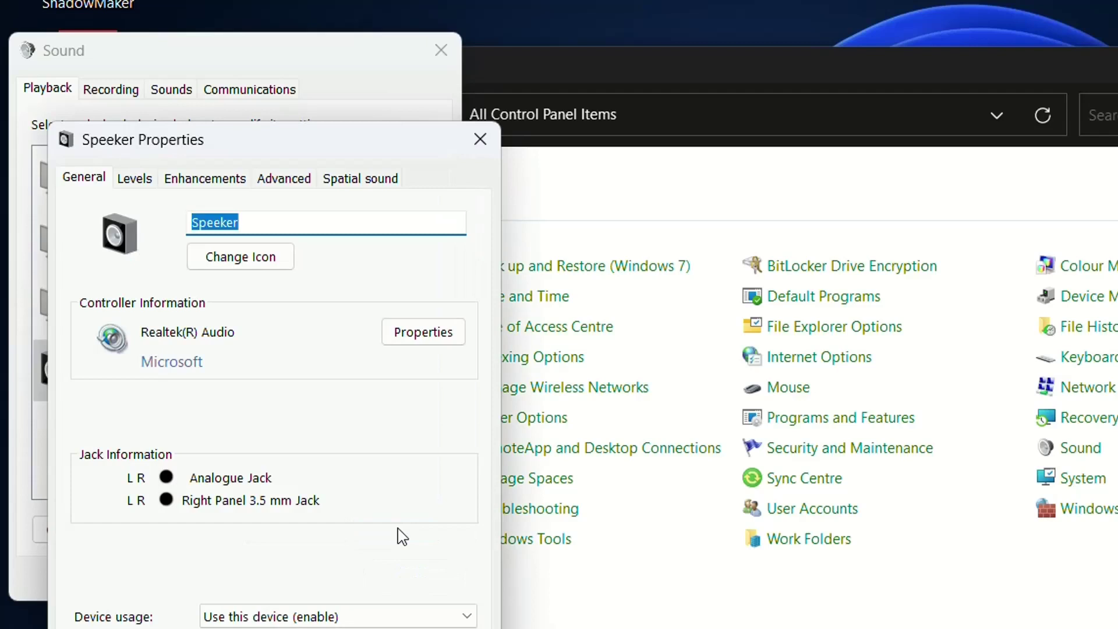
click(140, 187)
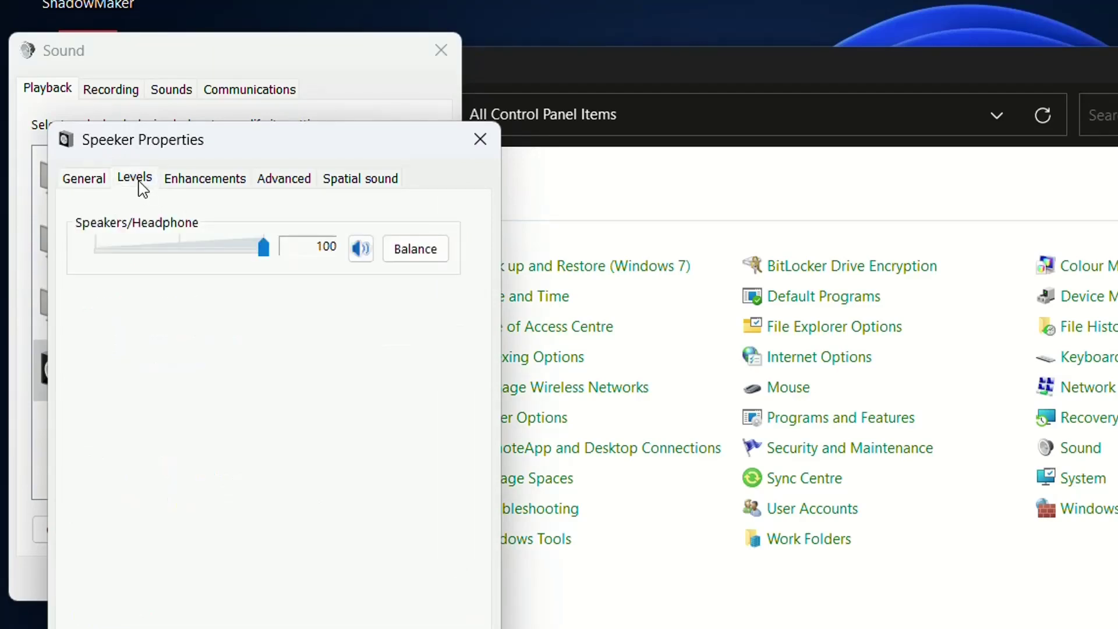
click(208, 185)
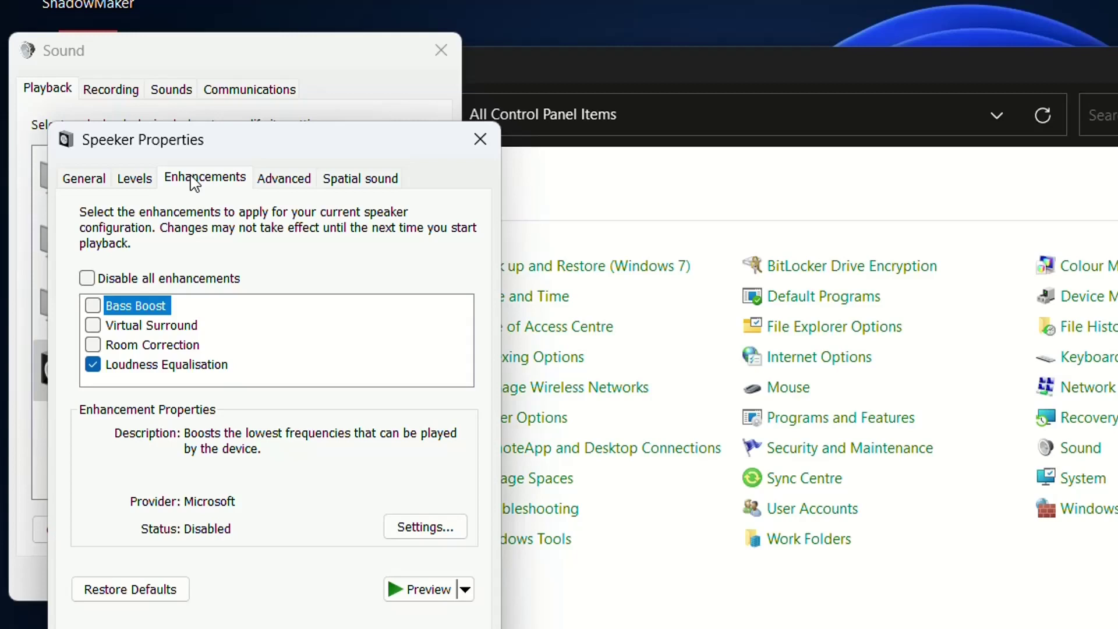
Step: Leave Disable all enhancements unticked, tick Loudness Equalisation, and apply the change
click(86, 278)
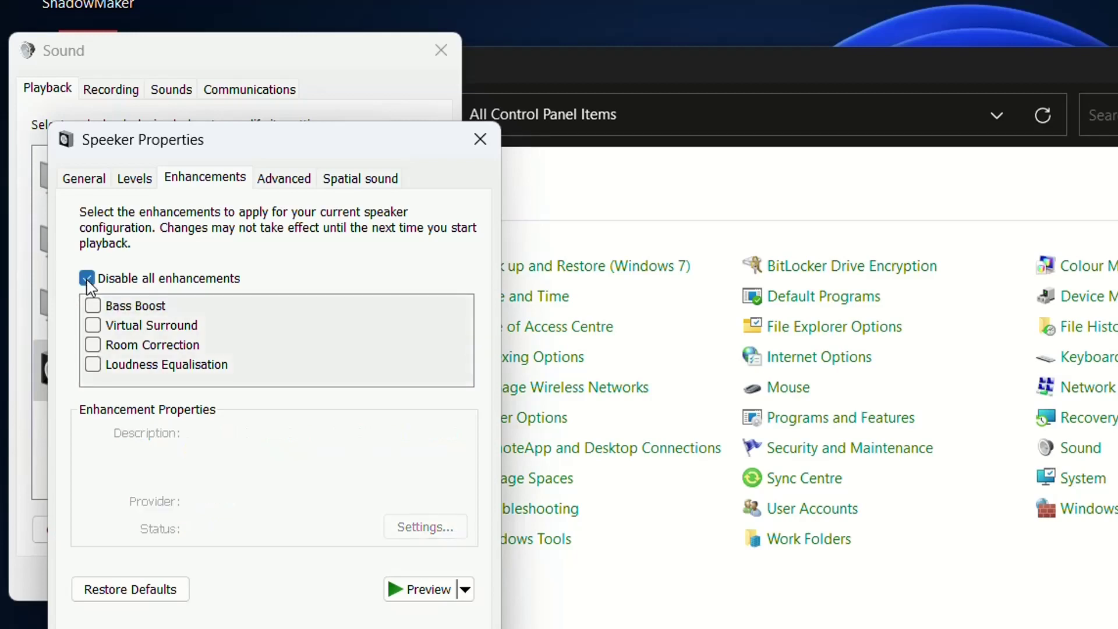
click(87, 278)
double_click(124, 367)
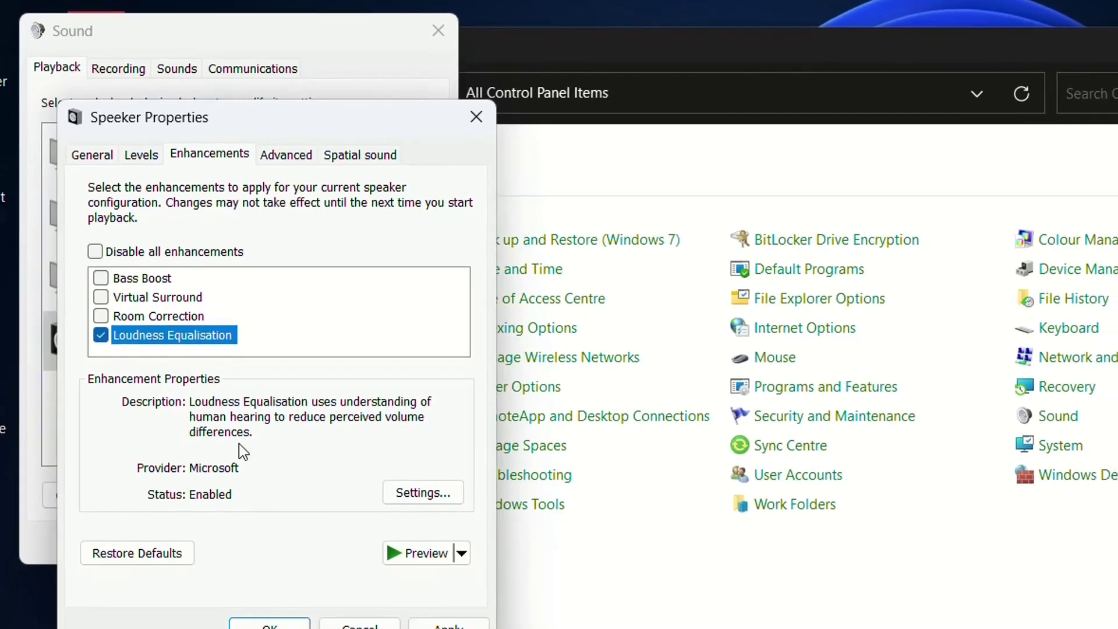
click(445, 610)
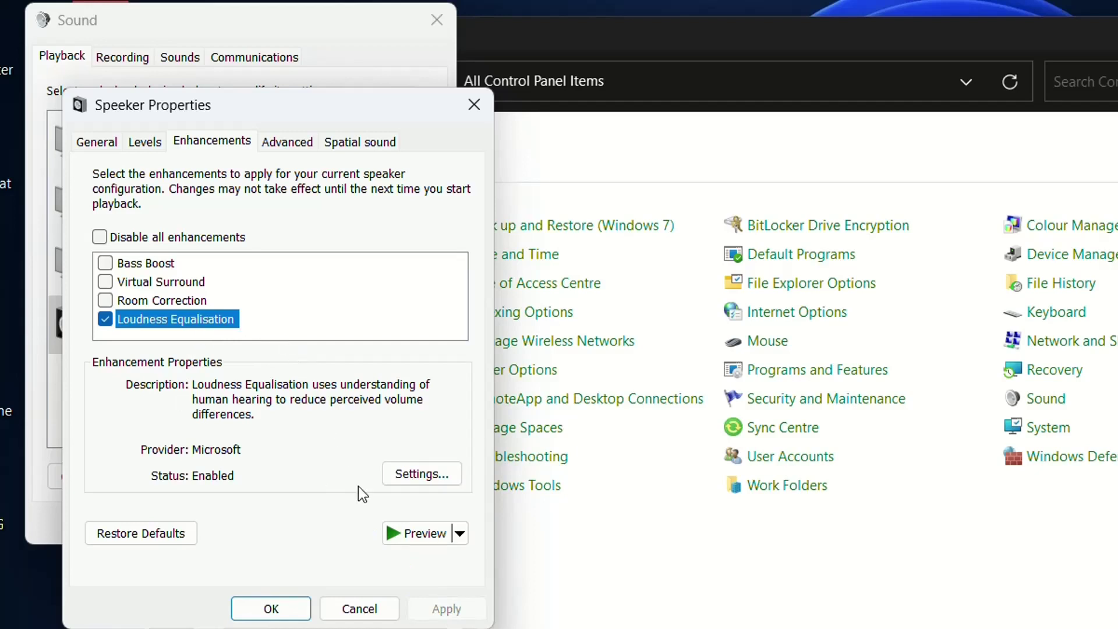
Step: Preview the speaker test sound with Loudness Equalisation toggled on and off to compare
click(402, 534)
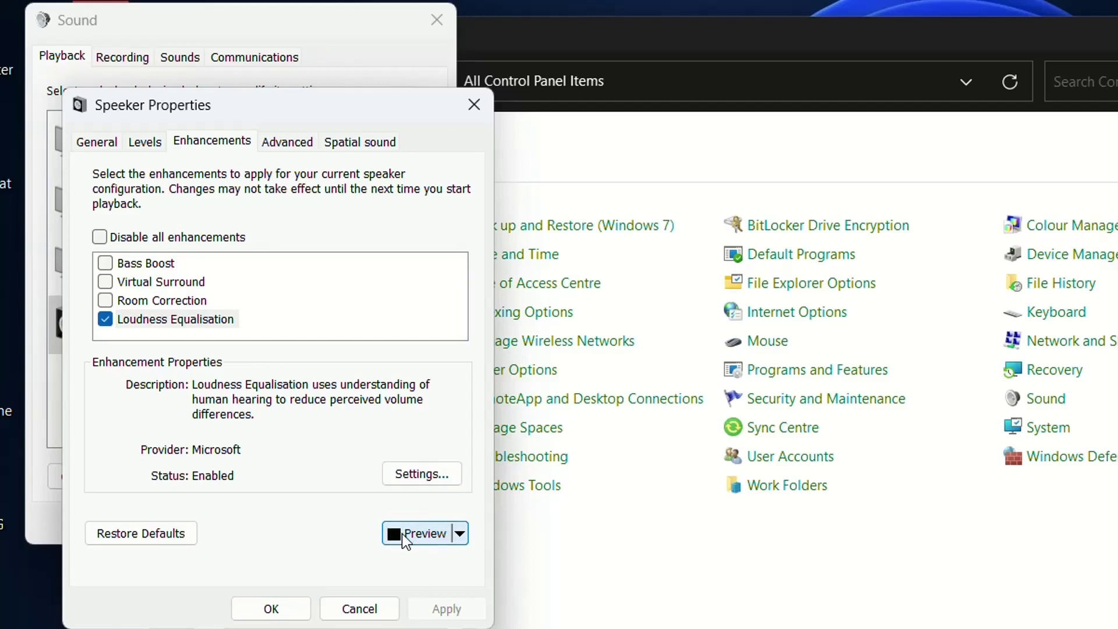
click(402, 533)
click(104, 319)
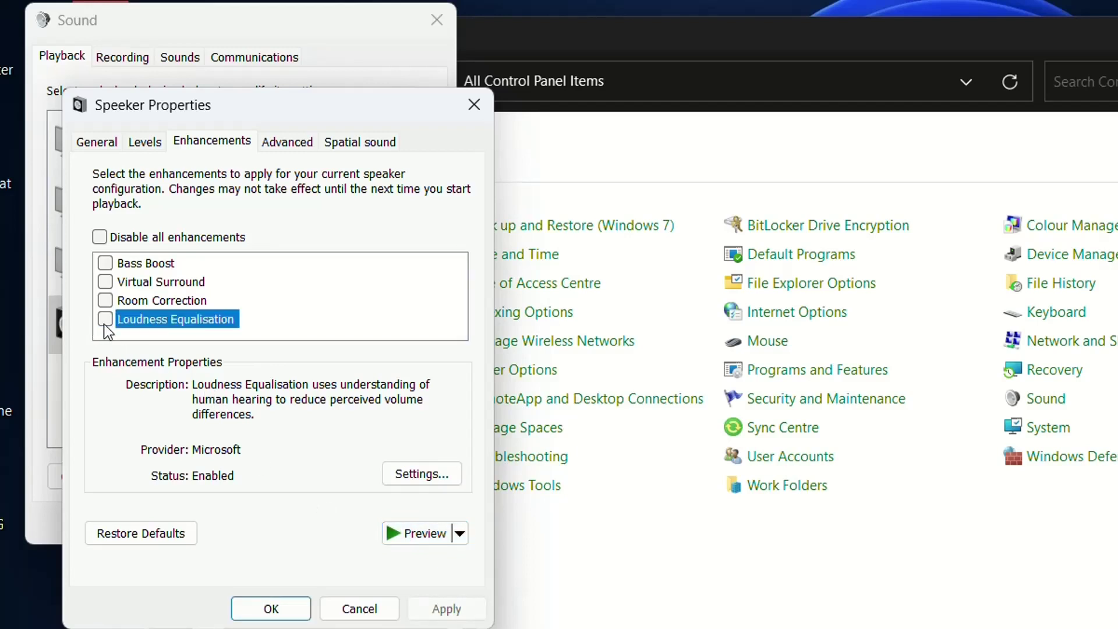
click(414, 543)
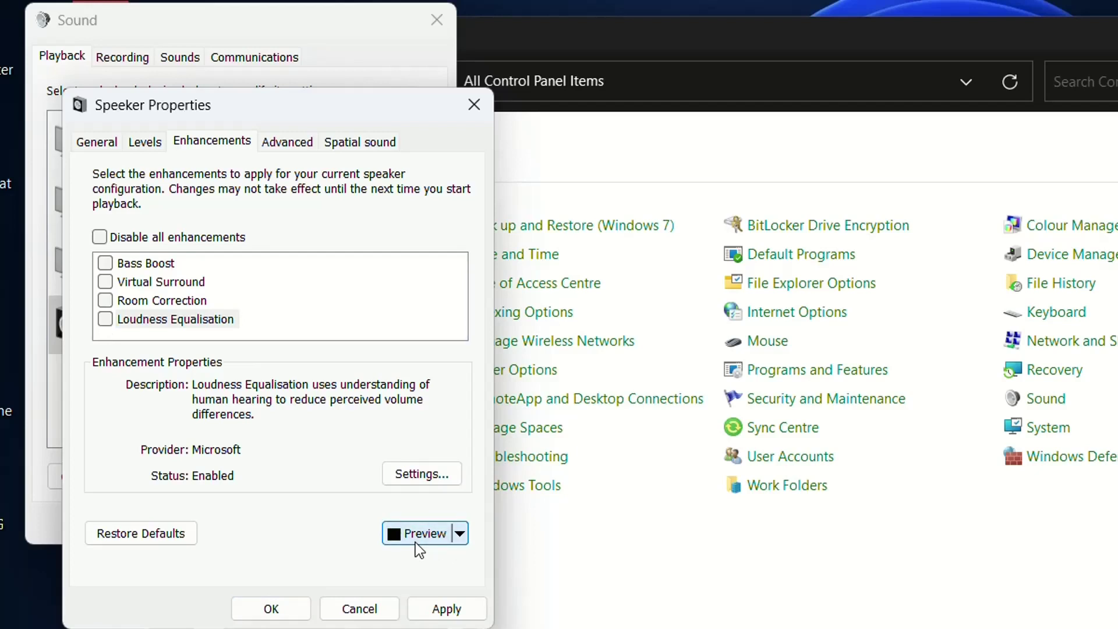
click(105, 319)
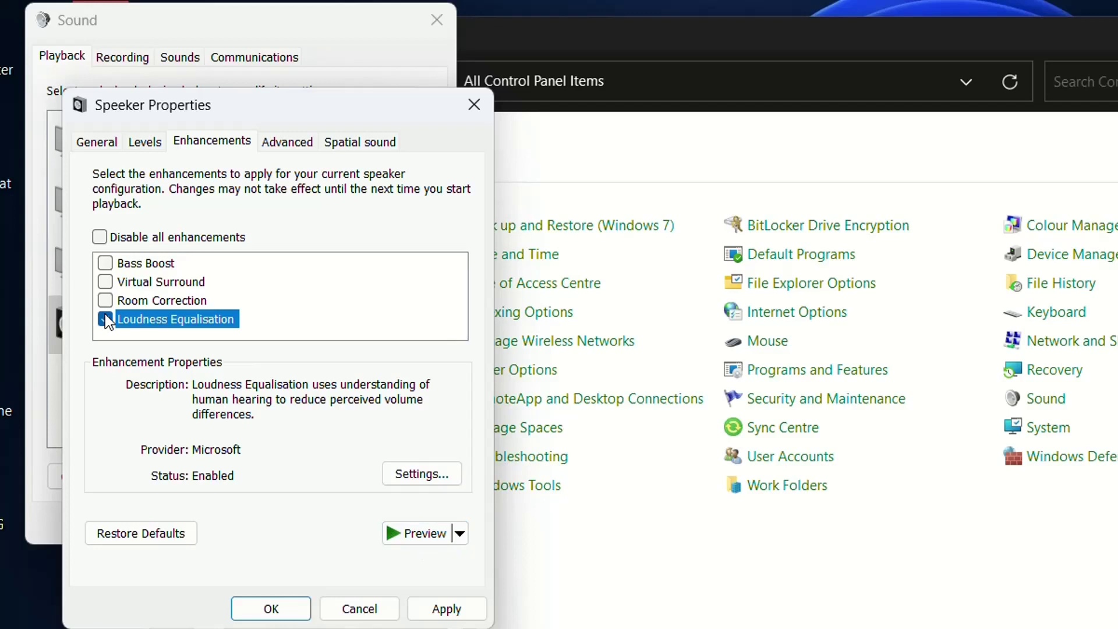
click(399, 533)
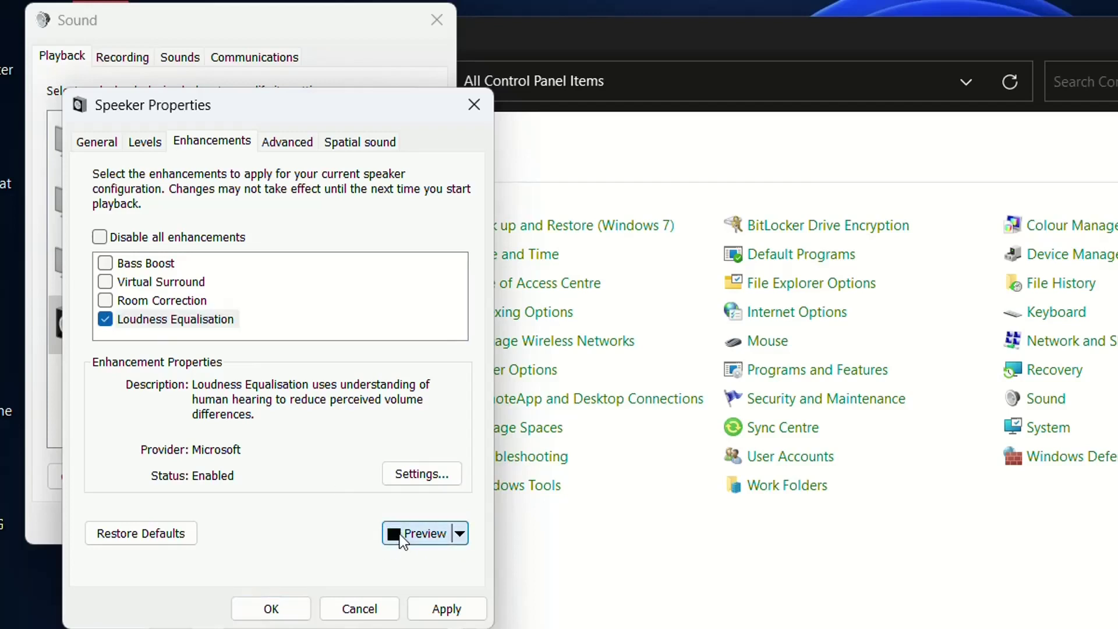
click(106, 319)
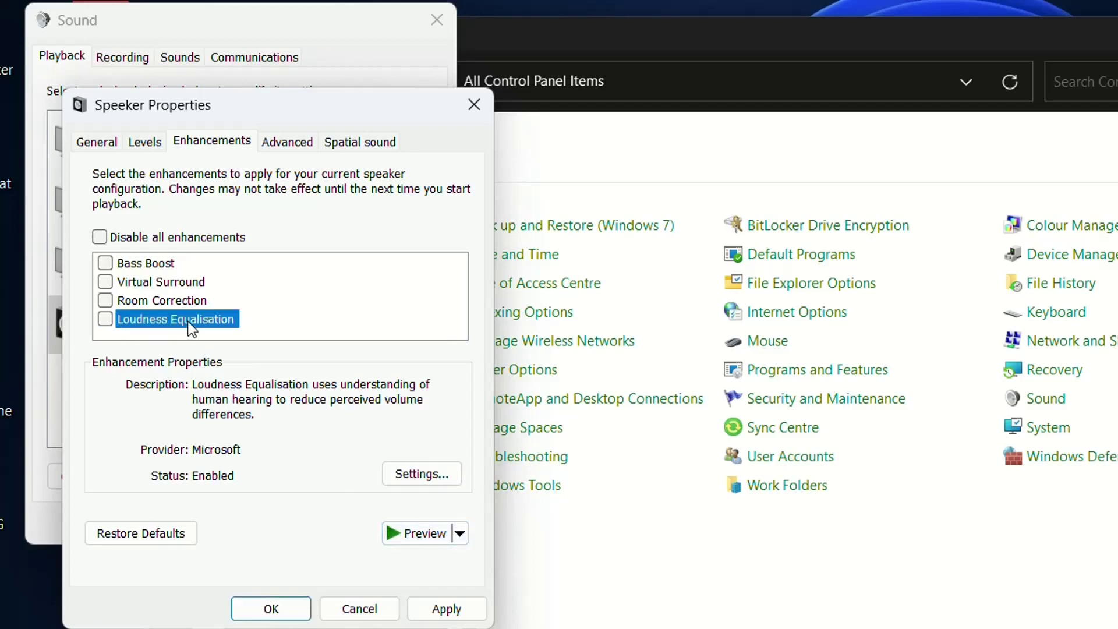
click(390, 530)
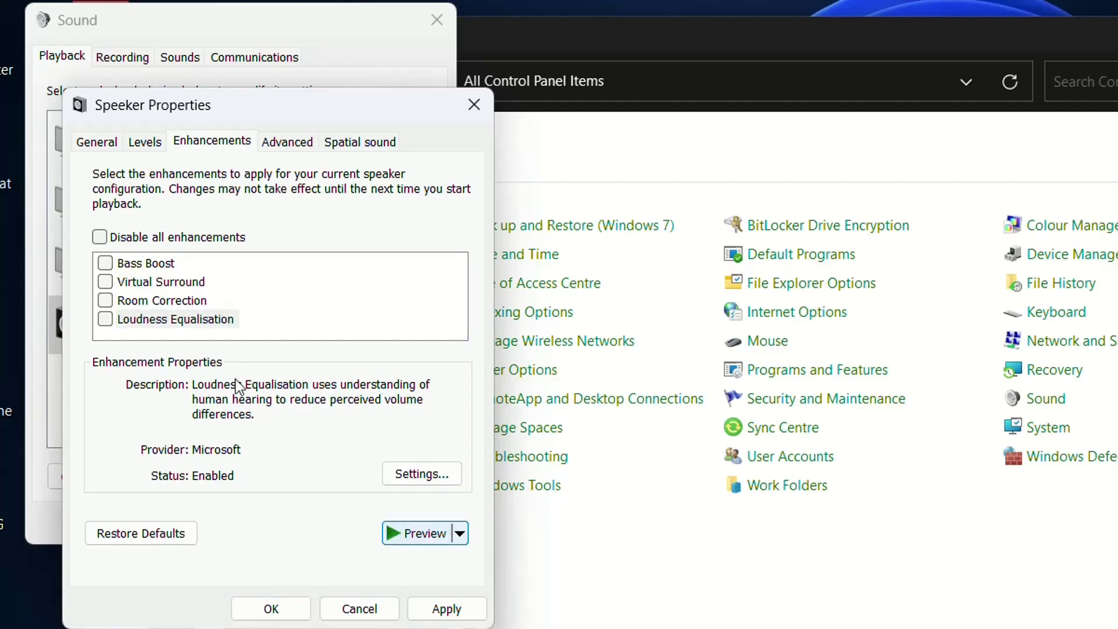
Step: Leave Loudness Equalisation ticked, apply it, and close Speaker Properties with OK
click(106, 320)
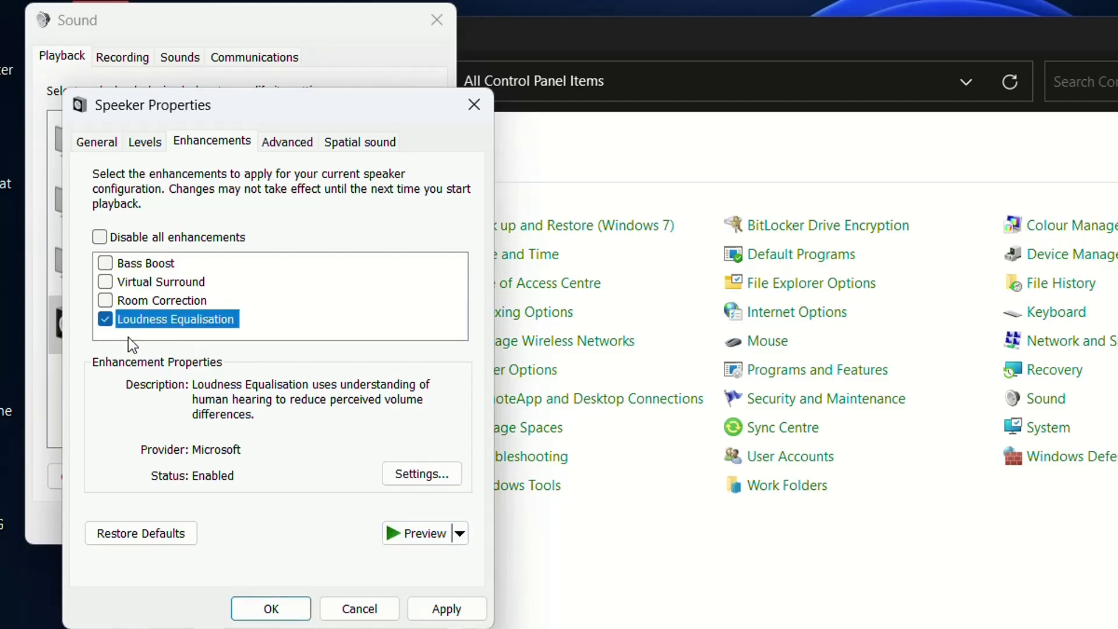
click(445, 613)
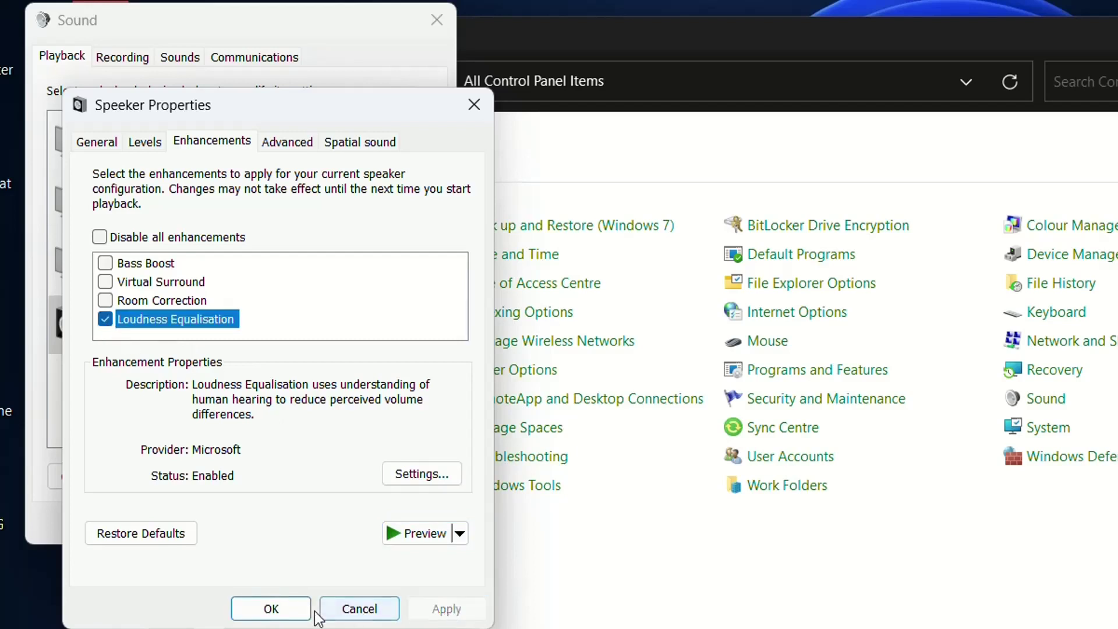
click(295, 609)
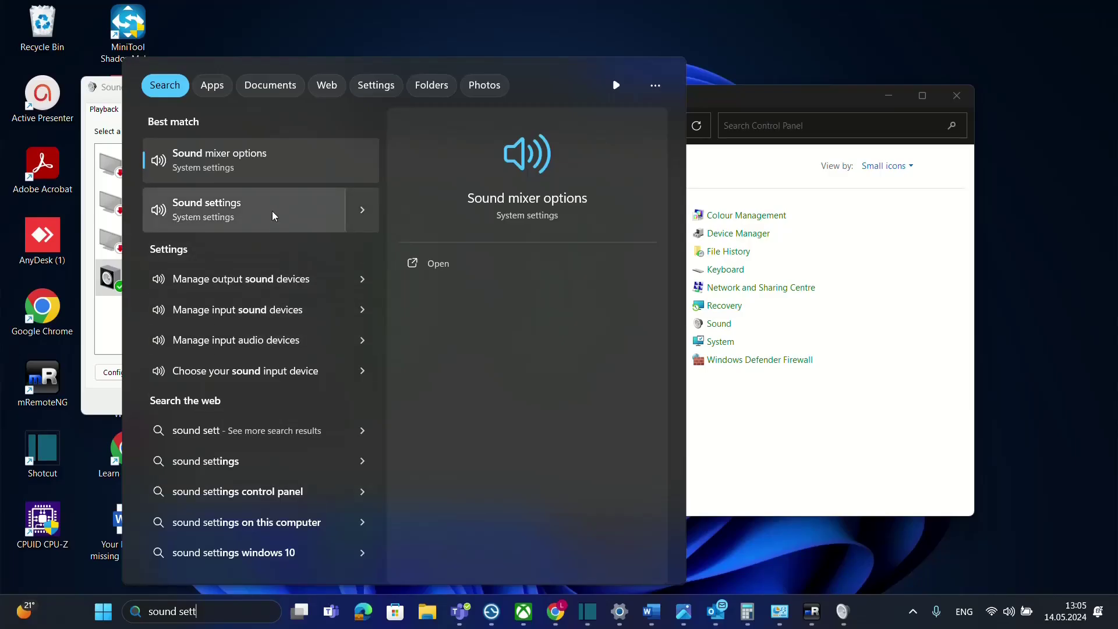
Step: Open the Sound settings result from the Windows Search list
click(273, 215)
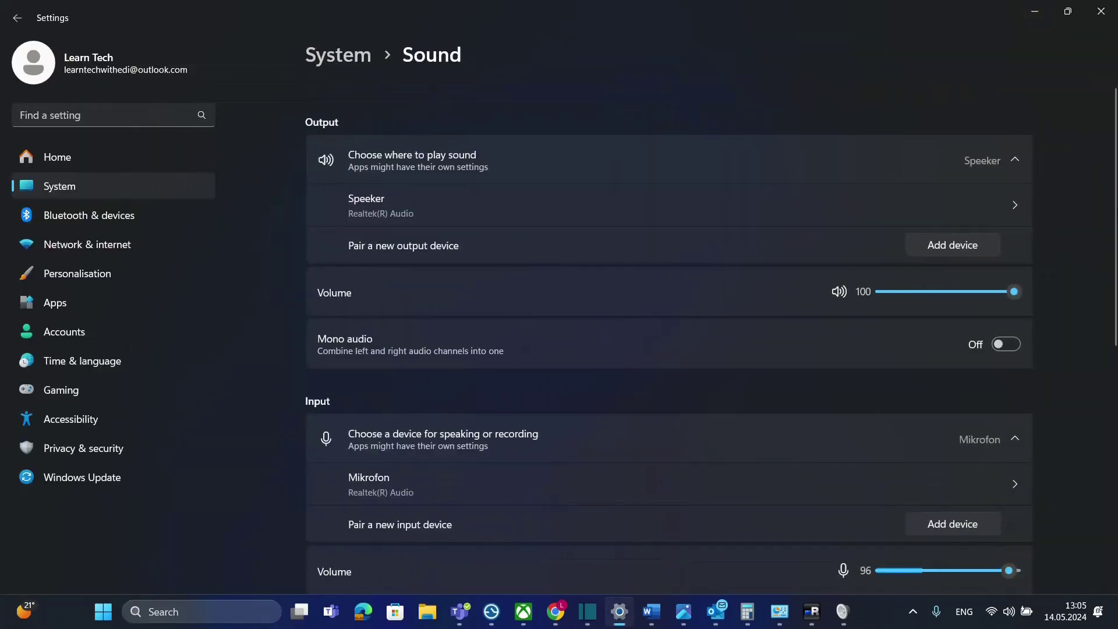
Step: Scroll down the System > Sound page and follow More sound settings to the classic Sound dialog
scroll(1113, 233, down, 1)
scroll(1113, 233, down, 4)
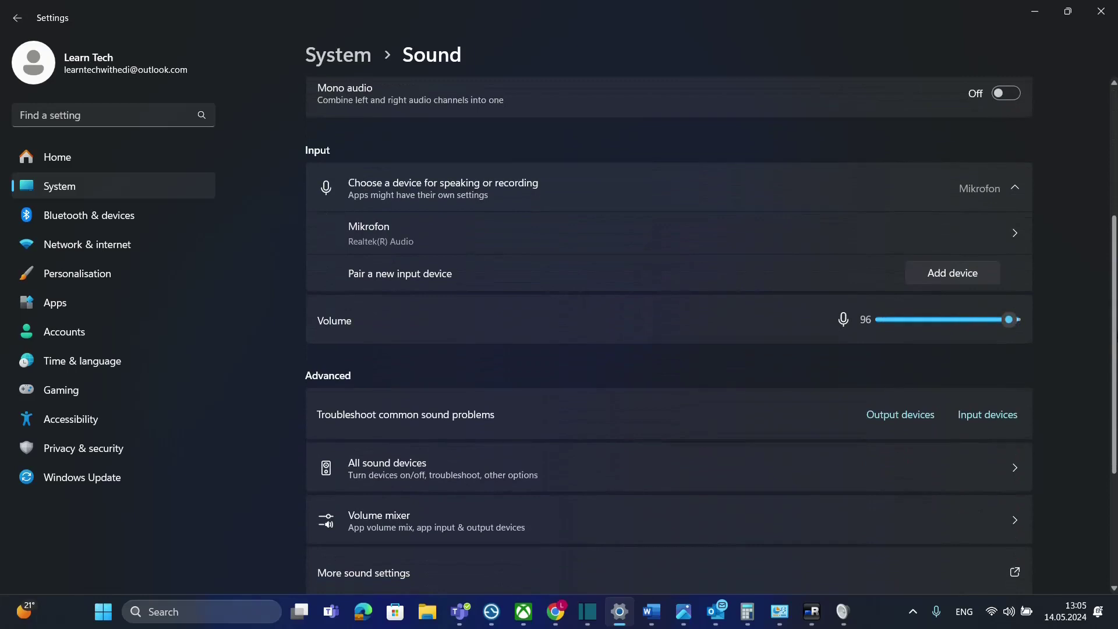
scroll(1113, 438, down, 3)
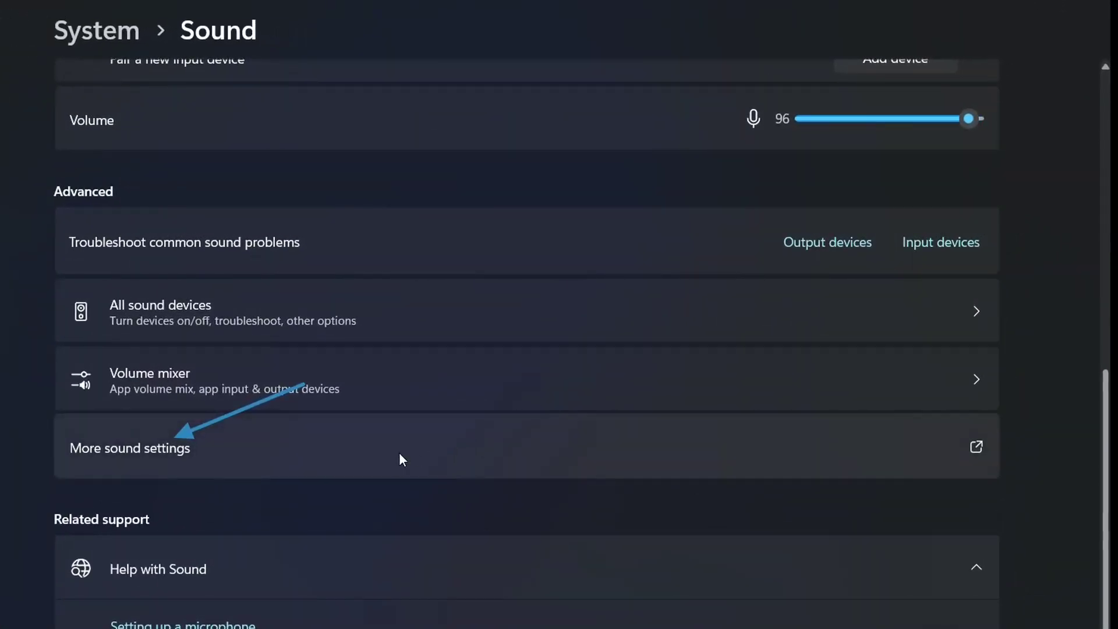
click(414, 460)
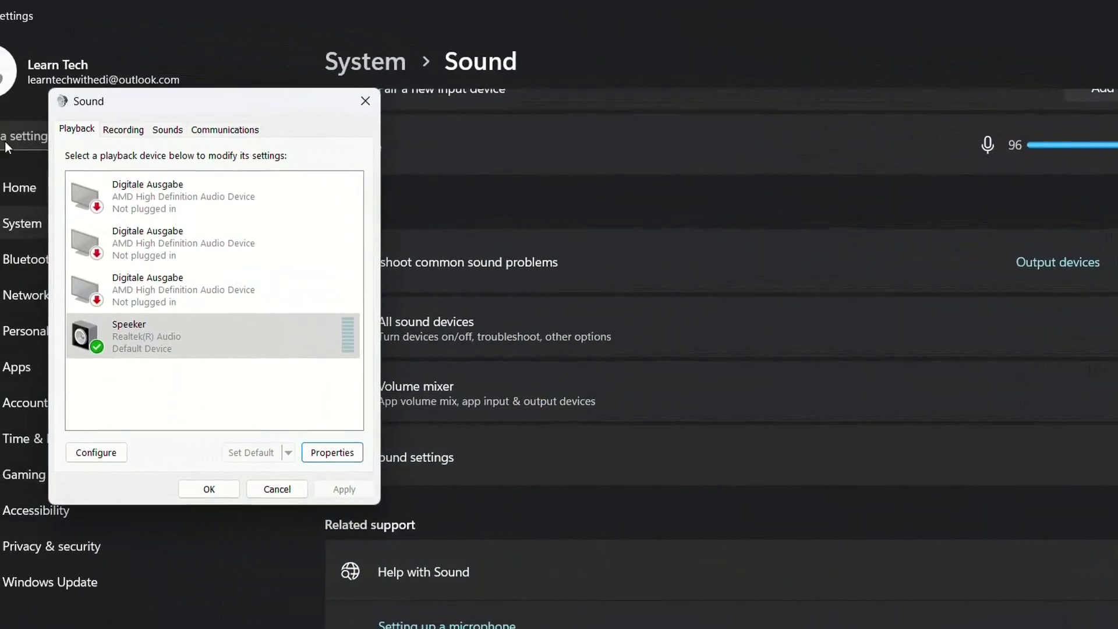